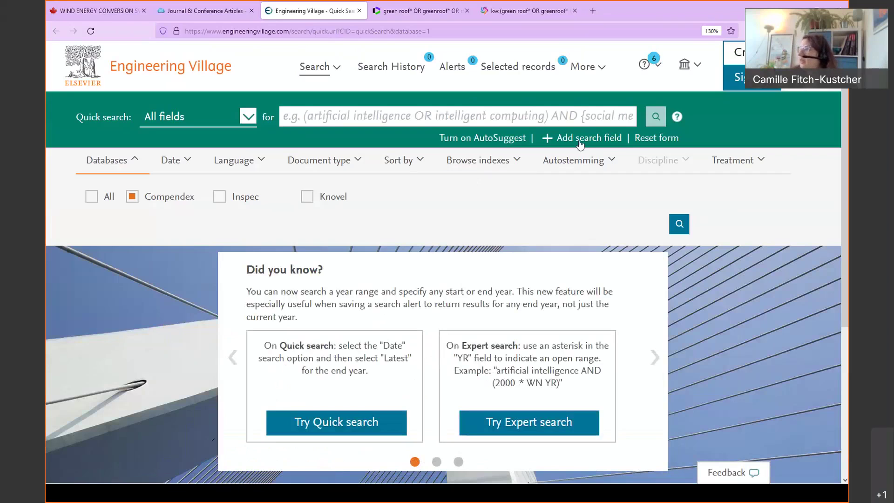
Add a second search row and fill the first with (green roof* OR greenroof* OR roof* garden* OR vegeta* roof*), limited to Subject/Title/Abstract
{"action": "left_click", "coordinate": [598, 139]}
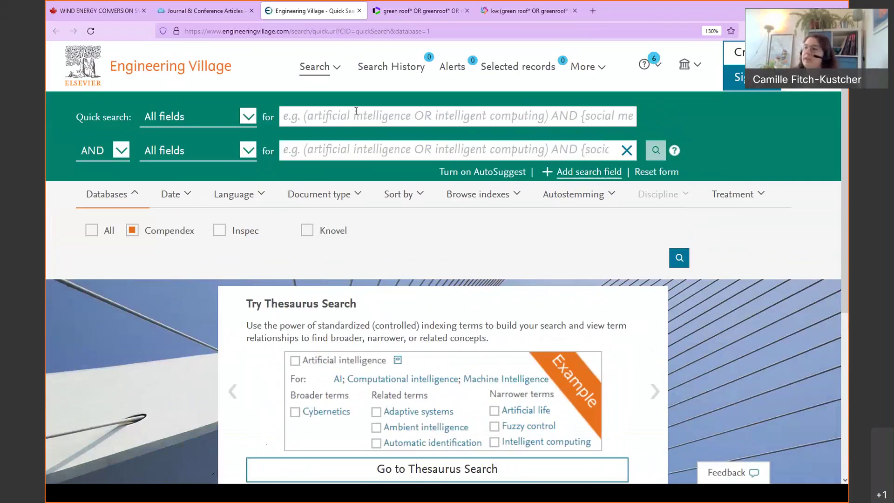
{"action": "left_click", "coordinate": [314, 115]}
{"action": "key", "text": "Tab"}
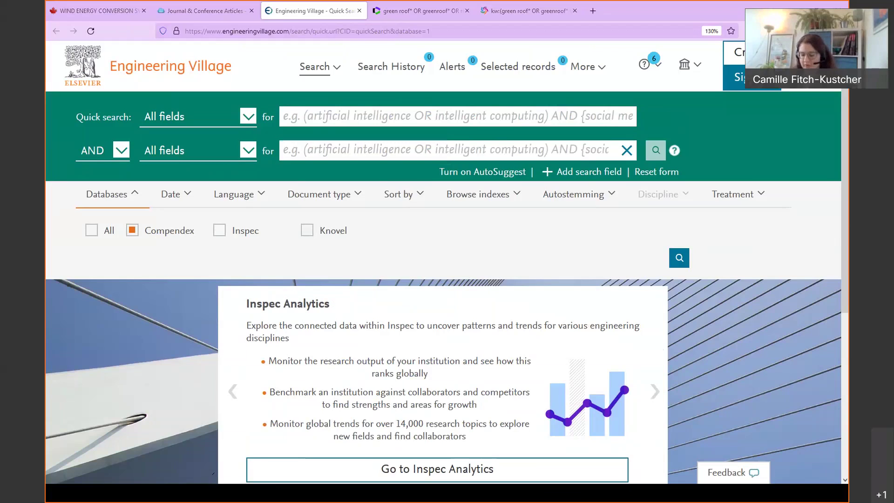
{"action": "left_click", "coordinate": [347, 120]}
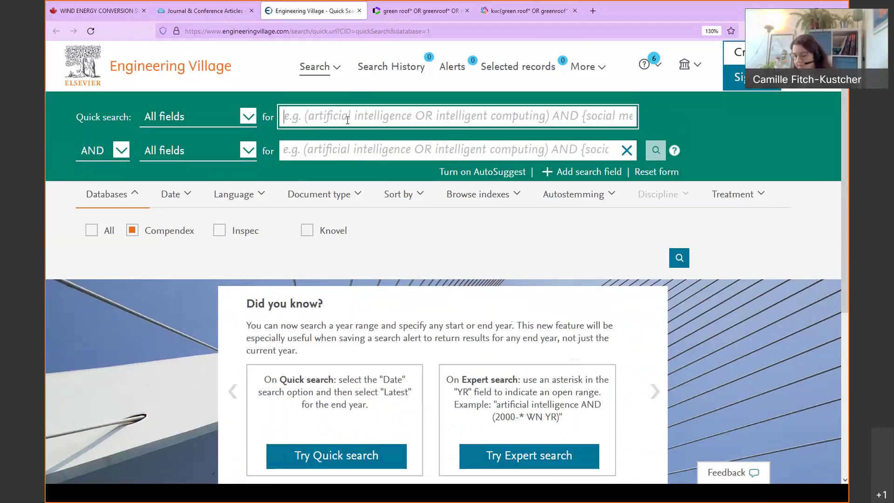
{"action": "type", "text": "(green roof* OR greenroof* OR roof* garden* OR vegeta* roof*)"}
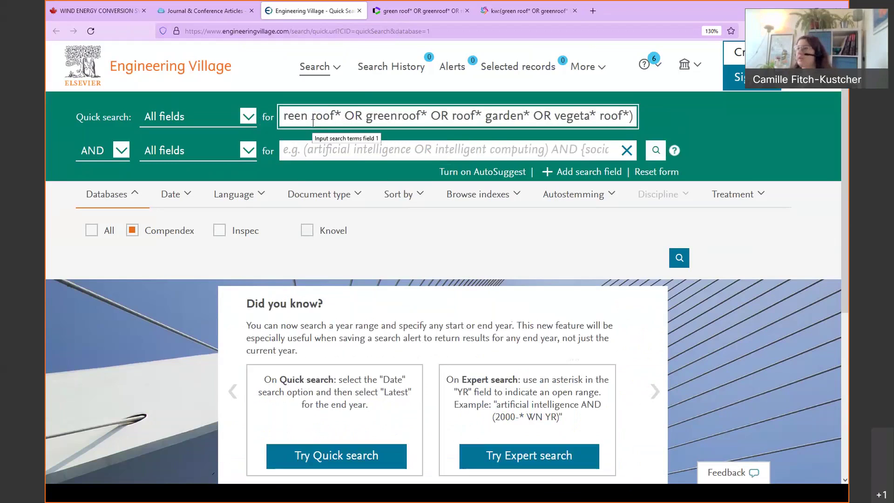
{"action": "left_click", "coordinate": [172, 117]}
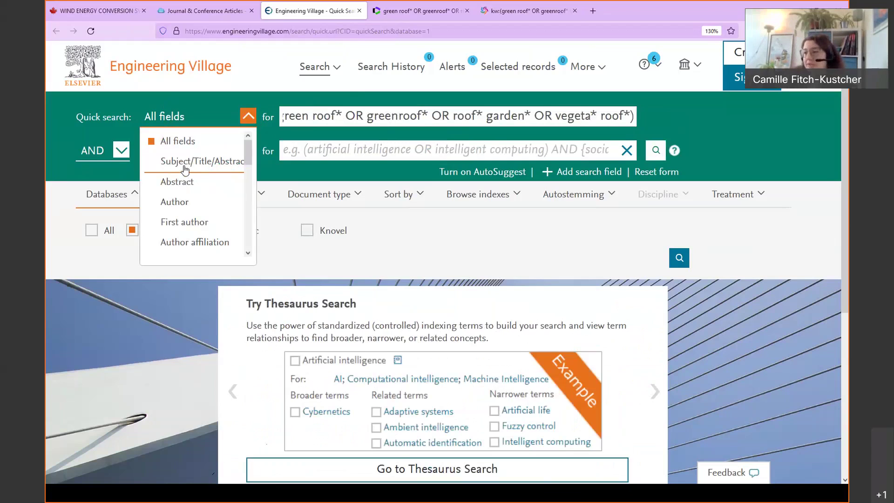
{"action": "left_click", "coordinate": [198, 168]}
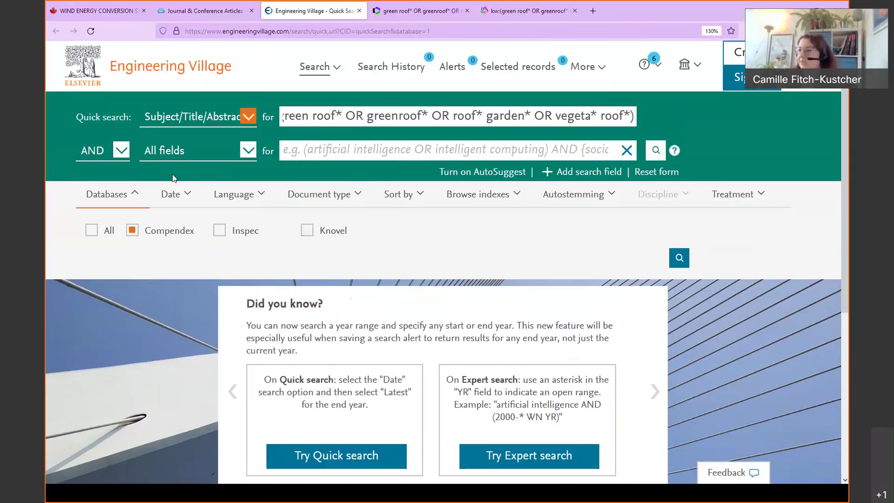
Set the second search row to Subject/Title/Abstract with the terms (city OR cities OR urban* OR municipal* OR town*)
{"action": "left_click", "coordinate": [159, 157]}
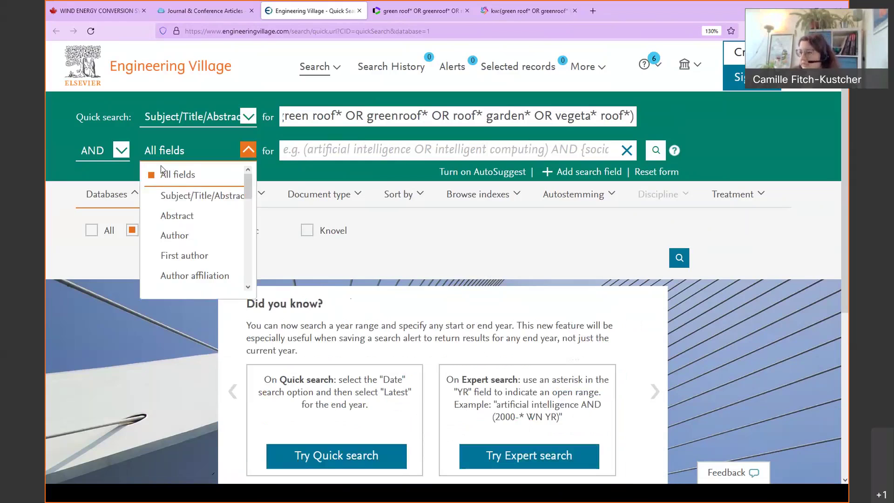
{"action": "left_click", "coordinate": [179, 200]}
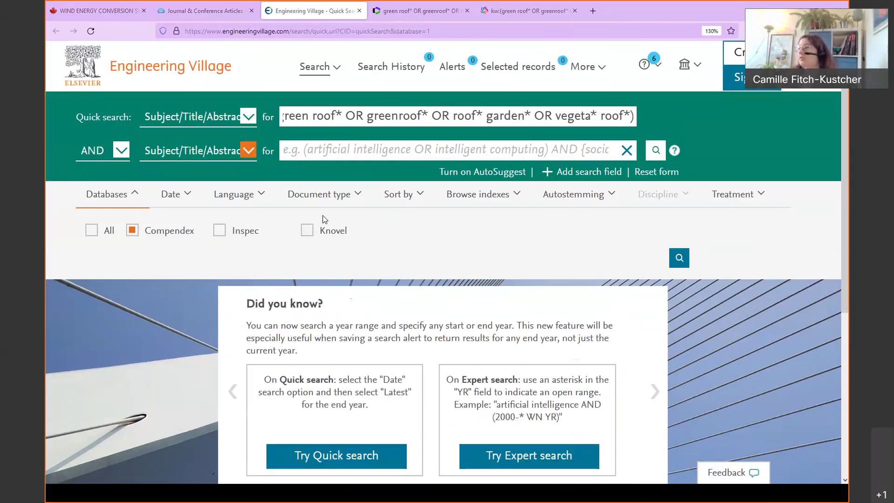
{"action": "left_click", "coordinate": [328, 160]}
{"action": "type", "text": "(city OR cities OR urban* OR municipal* OR town*)"}
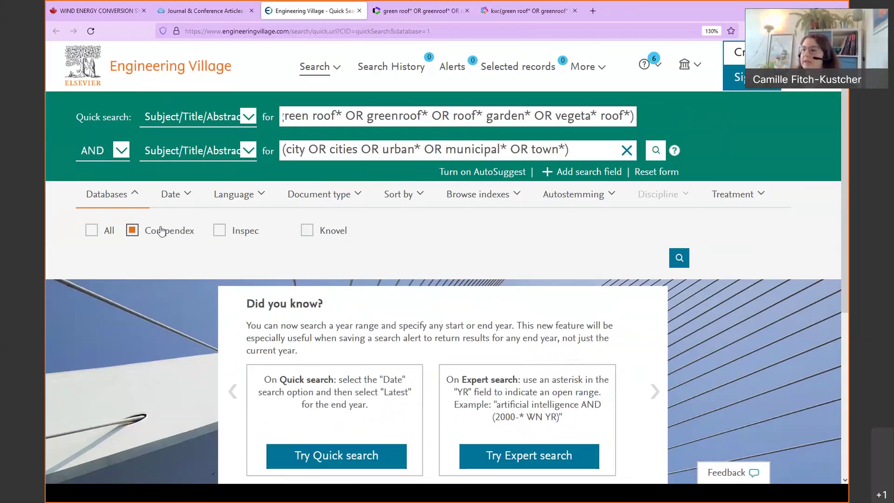
Limit the publication start year to 2015 and run the search
{"action": "left_click", "coordinate": [175, 199]}
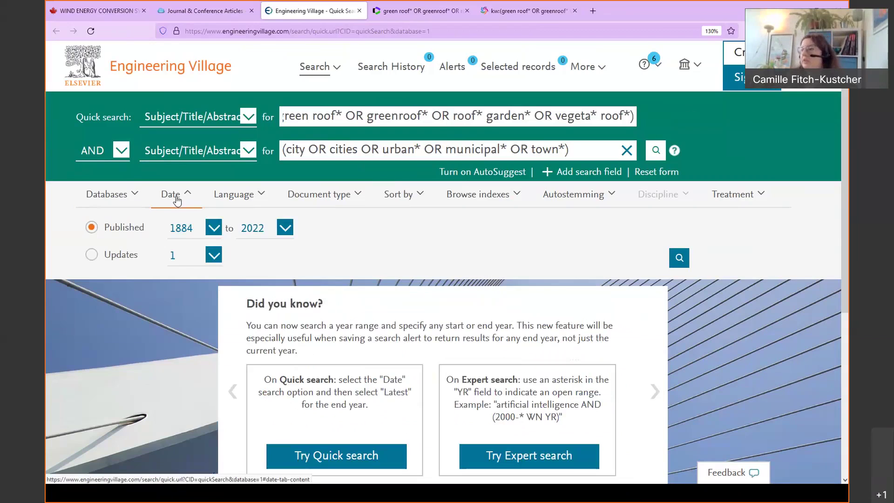
{"action": "left_click", "coordinate": [182, 229]}
{"action": "left_click_drag", "start_coordinate": [213, 255], "coordinate": [212, 352]}
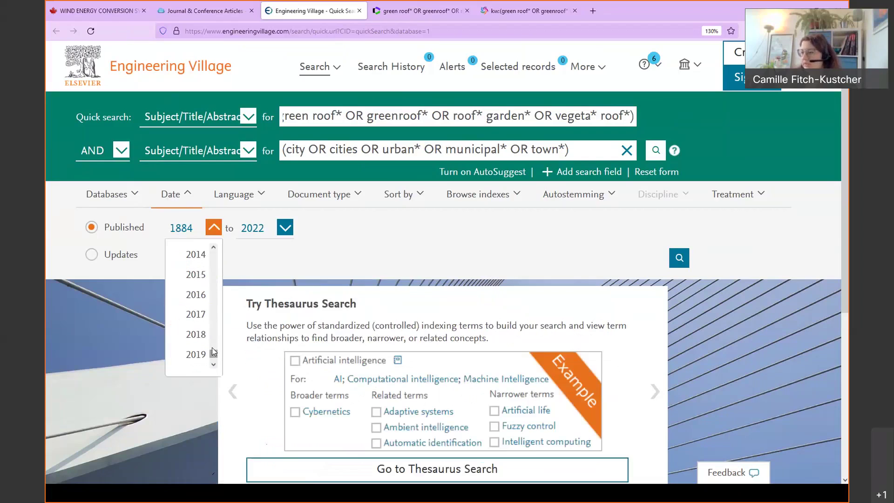
{"action": "left_click", "coordinate": [195, 276]}
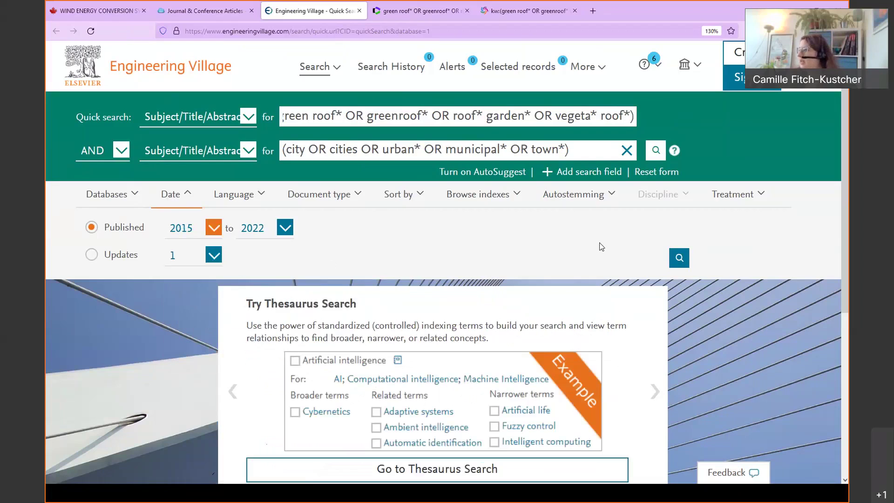
{"action": "left_click", "coordinate": [680, 259]}
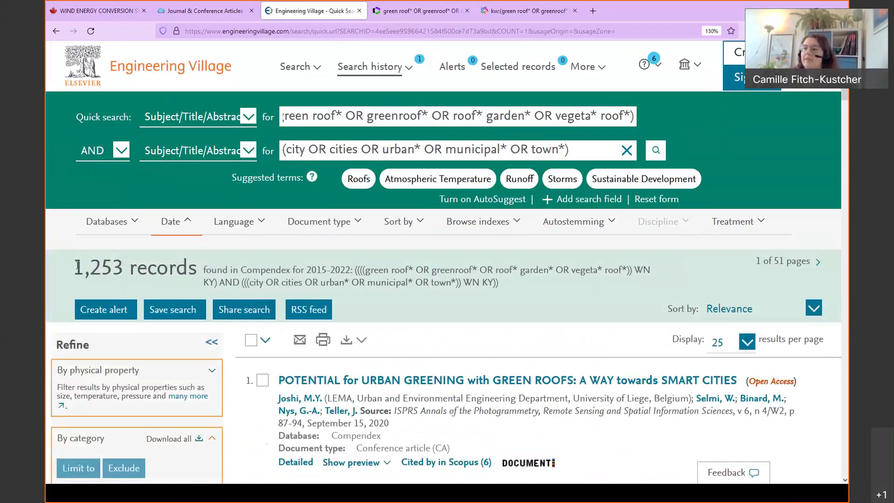
Sort the search results by Date (Newest) and look through the first records and the record count
{"action": "left_click_drag", "start_coordinate": [73, 266], "coordinate": [124, 263]}
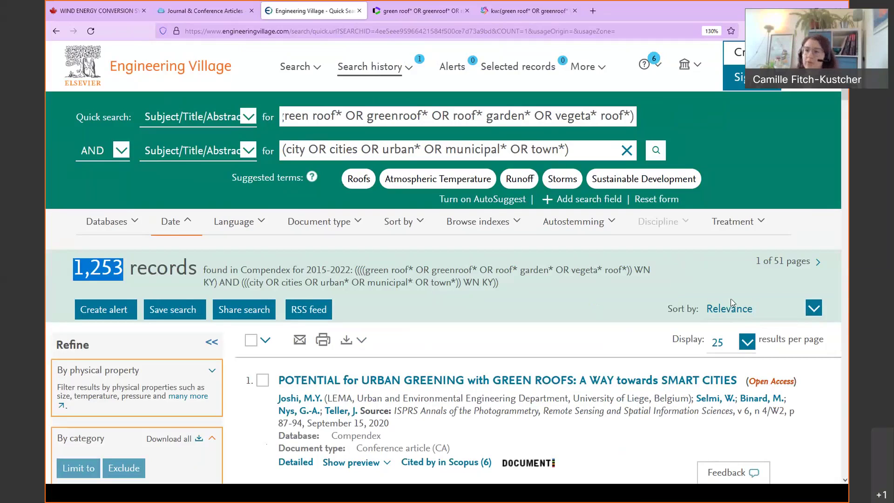
{"action": "scroll", "coordinate": [594, 363], "scroll_direction": "down", "scroll_amount": 3}
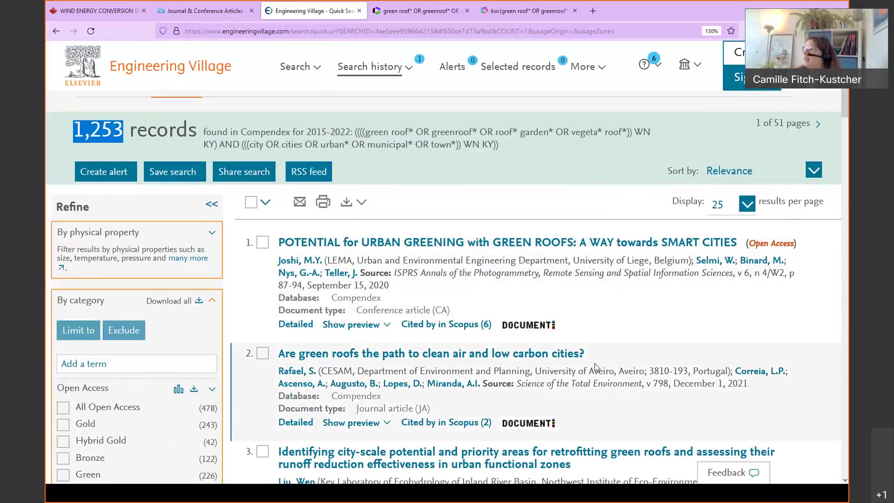
{"action": "left_click", "coordinate": [765, 172]}
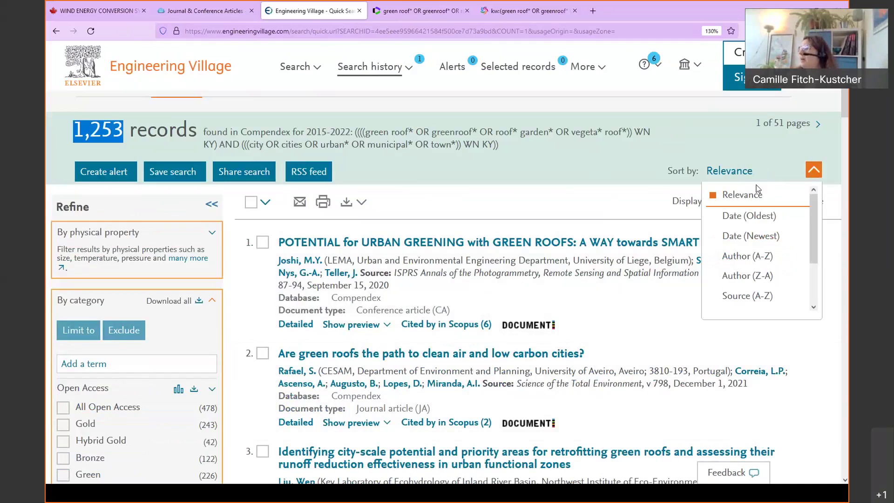
{"action": "left_click", "coordinate": [747, 238]}
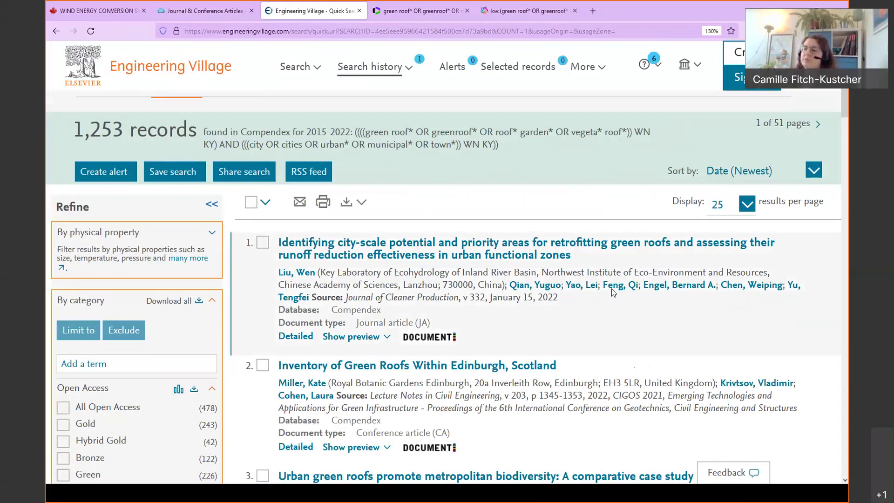
{"action": "scroll", "coordinate": [611, 289], "scroll_direction": "down", "scroll_amount": 5}
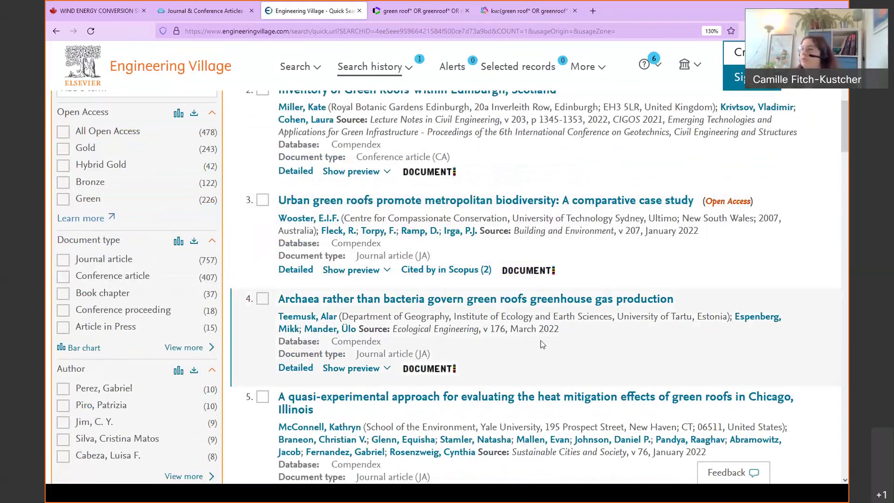
{"action": "scroll", "coordinate": [547, 334], "scroll_direction": "up", "scroll_amount": 8}
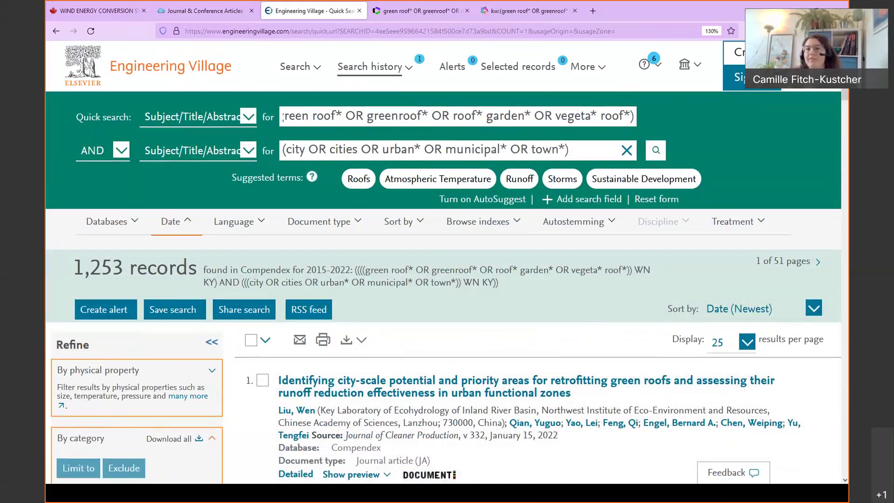
{"action": "left_click_drag", "start_coordinate": [74, 268], "coordinate": [130, 269]}
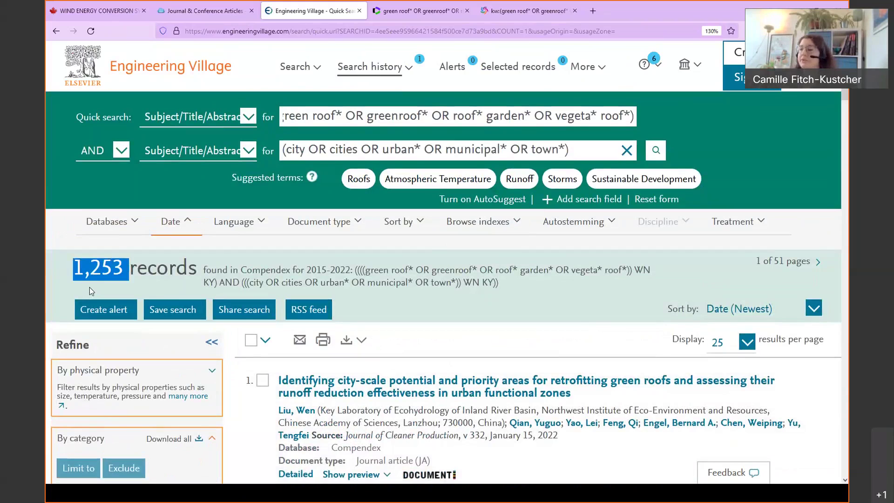
Add a Subject/Title/Abstract row: (canada OR quebec OR ontario OR montreal OR vancouver OR Toronto OR winter OR "cold climate" OR "cold climates" OR "north american climates")
{"action": "left_click", "coordinate": [578, 200]}
{"action": "left_click", "coordinate": [176, 185]}
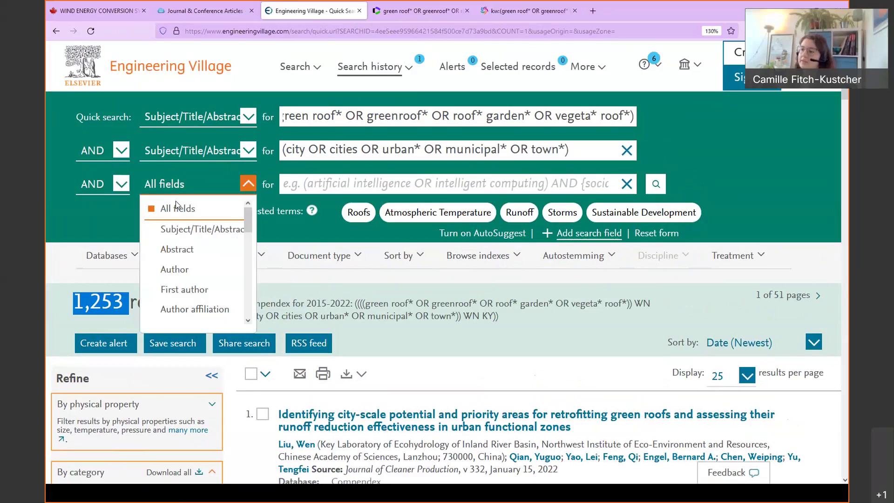
{"action": "left_click", "coordinate": [183, 228]}
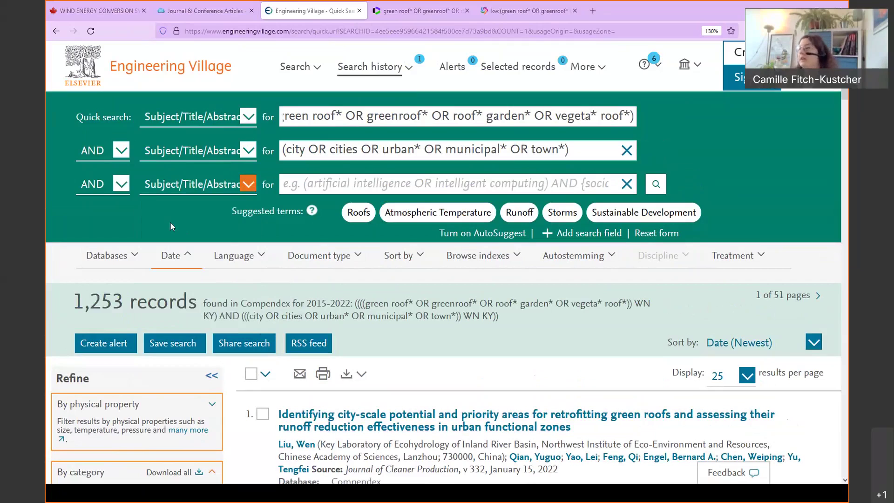
{"action": "left_click", "coordinate": [311, 181]}
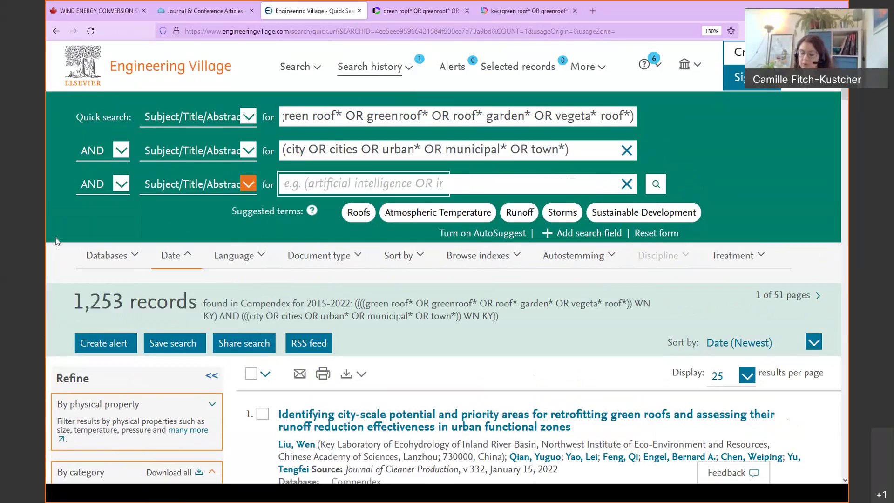
{"action": "key", "text": "ctrl+v"}
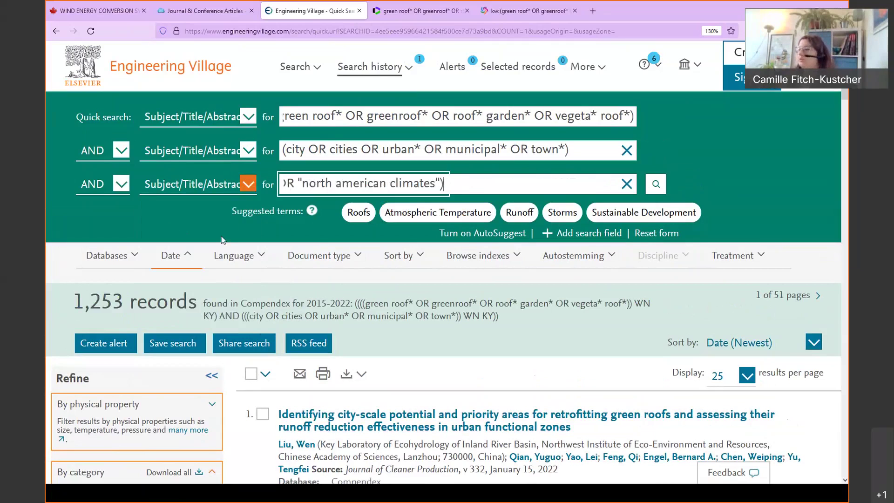
{"action": "left_click", "coordinate": [367, 238]}
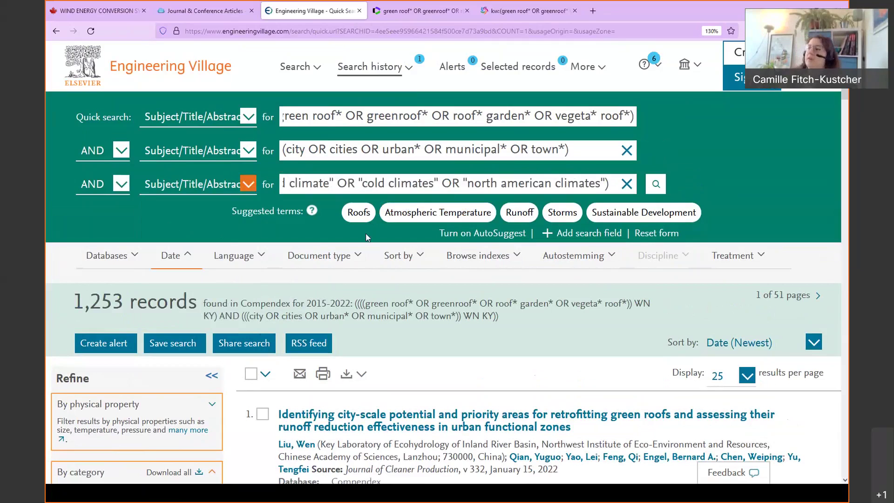
Check the pasted location and climate terms in the third row and run the combined three-row search
{"action": "left_click_drag", "start_coordinate": [474, 183], "coordinate": [448, 184]}
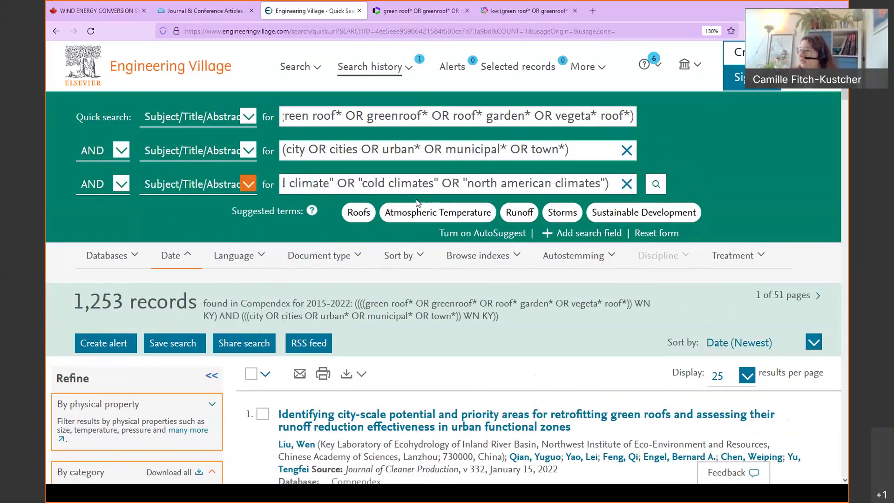
{"action": "key", "text": "BackSpace"}
{"action": "left_click_drag", "start_coordinate": [312, 185], "coordinate": [210, 184]}
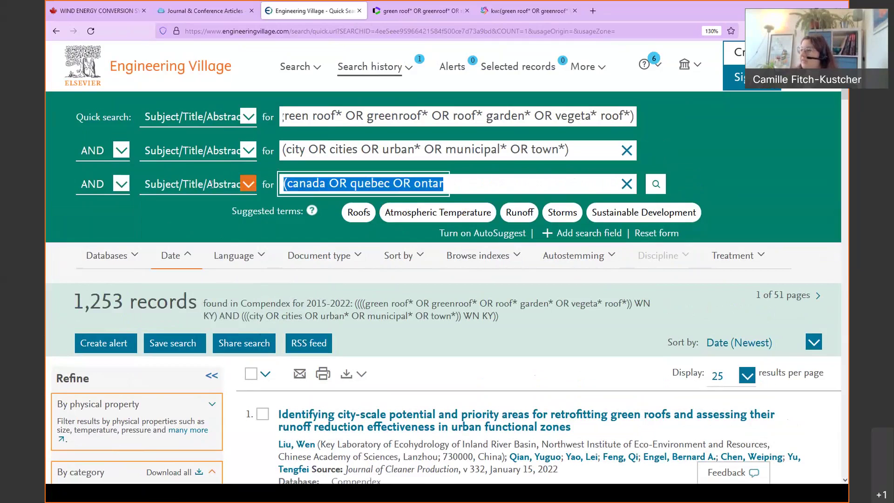
{"action": "left_click", "coordinate": [370, 184]}
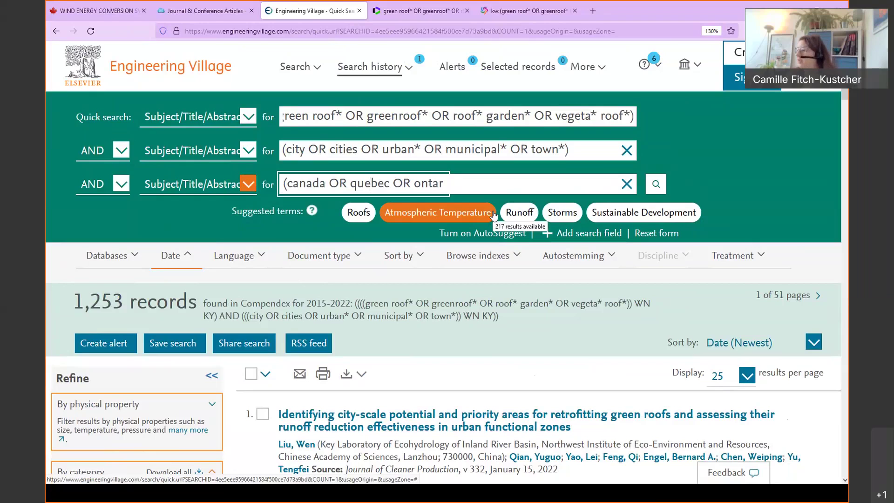
{"action": "left_click", "coordinate": [657, 184]}
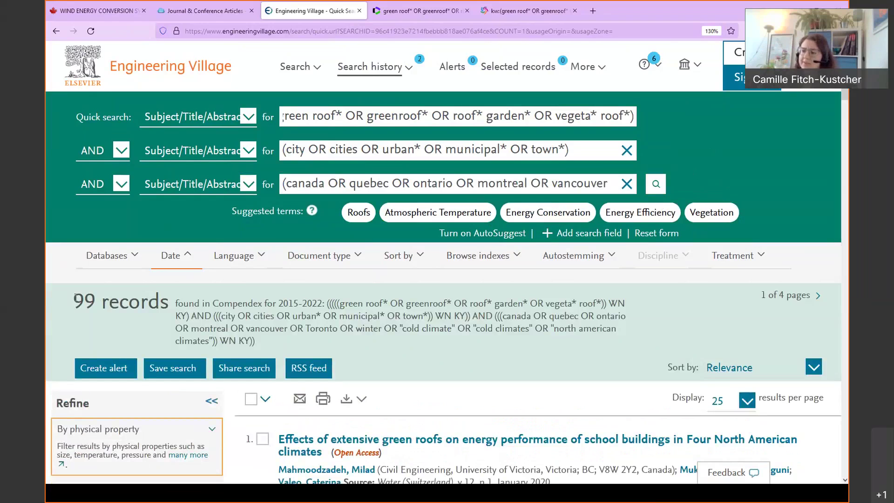
Examine the record count, the first results and how the three concepts are combined in the executed query
{"action": "double_click", "coordinate": [97, 298]}
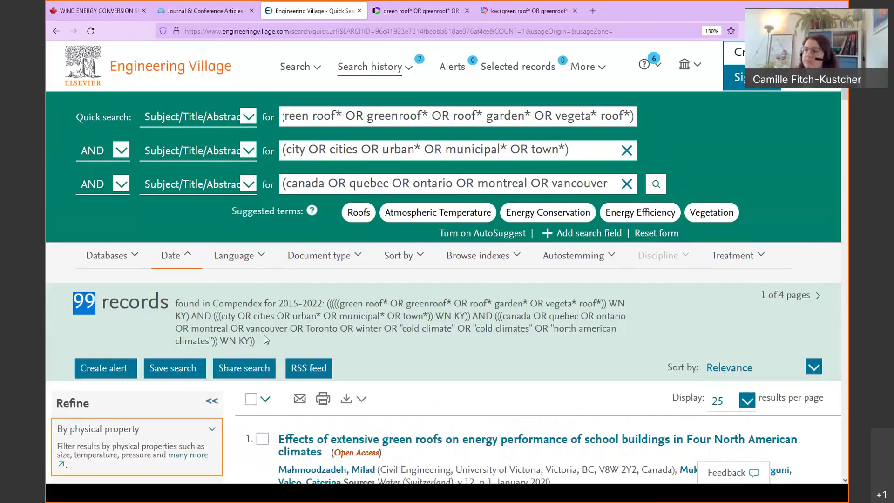
{"action": "scroll", "coordinate": [423, 360], "scroll_direction": "down", "scroll_amount": 3}
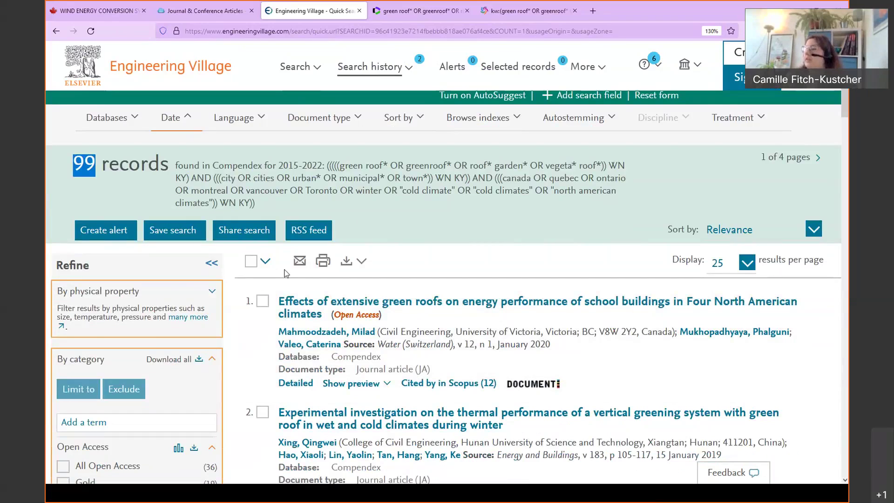
{"action": "scroll", "coordinate": [490, 261], "scroll_direction": "up", "scroll_amount": 3}
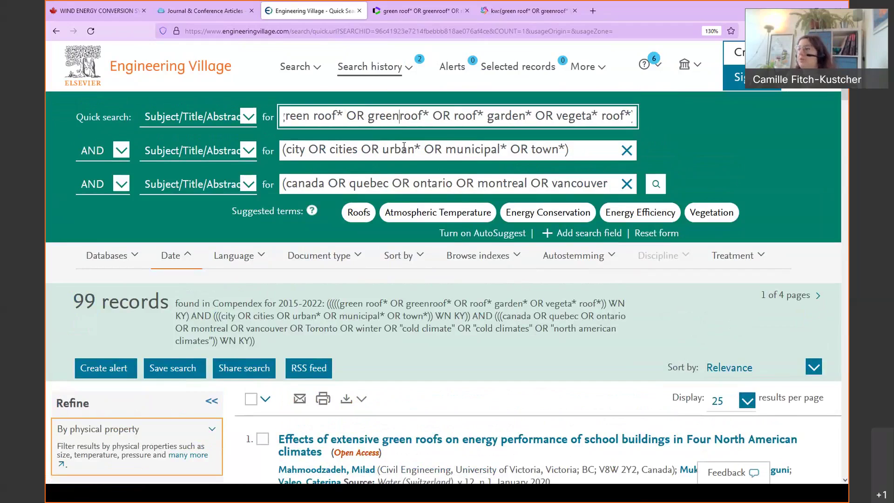
{"action": "left_click", "coordinate": [417, 183]}
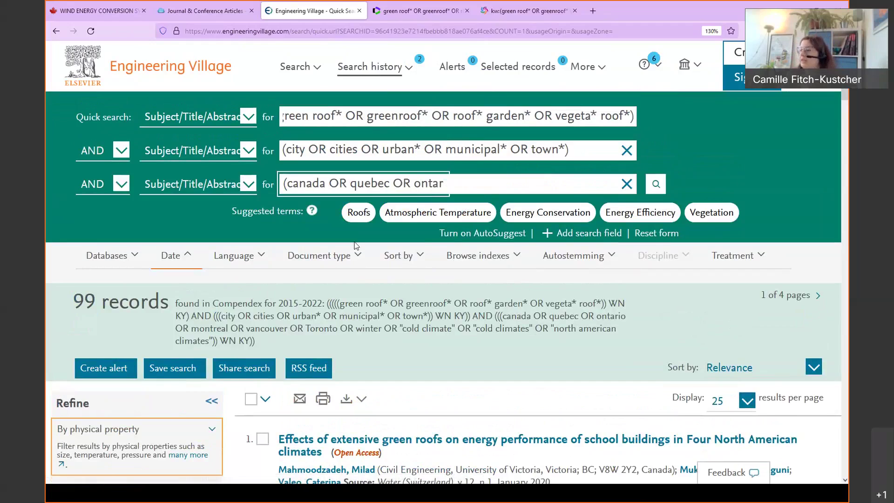
{"action": "left_click_drag", "start_coordinate": [503, 316], "coordinate": [520, 345]}
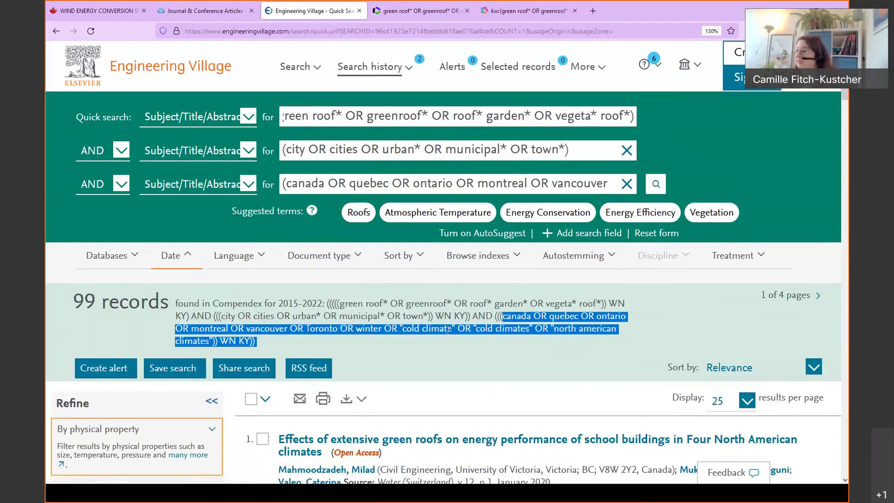
{"action": "left_click_drag", "start_coordinate": [340, 303], "coordinate": [597, 302]}
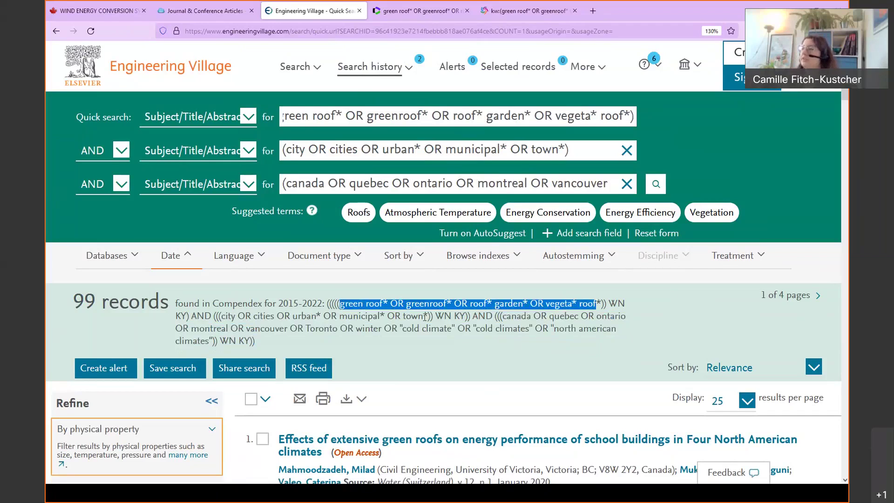
Check the green roof synonyms and the OR operators linking them in the first search row
{"action": "left_click_drag", "start_coordinate": [317, 115], "coordinate": [613, 116]}
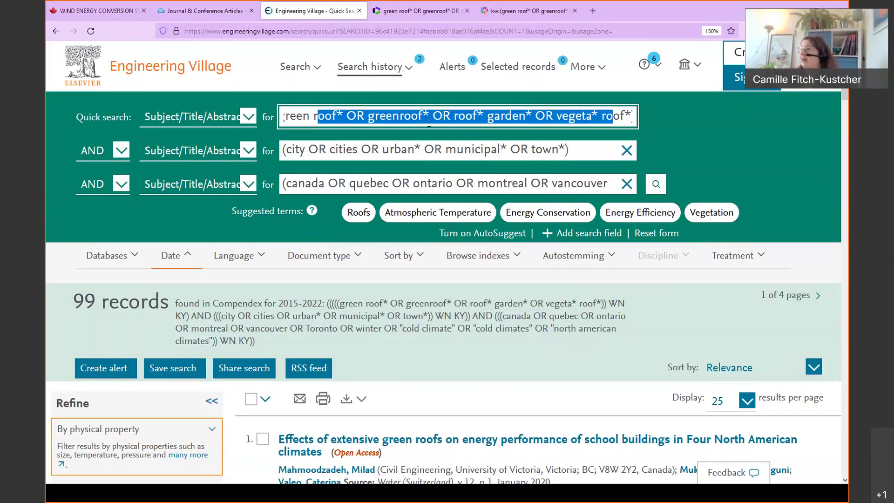
{"action": "left_click", "coordinate": [447, 114]}
{"action": "double_click", "coordinate": [440, 114]}
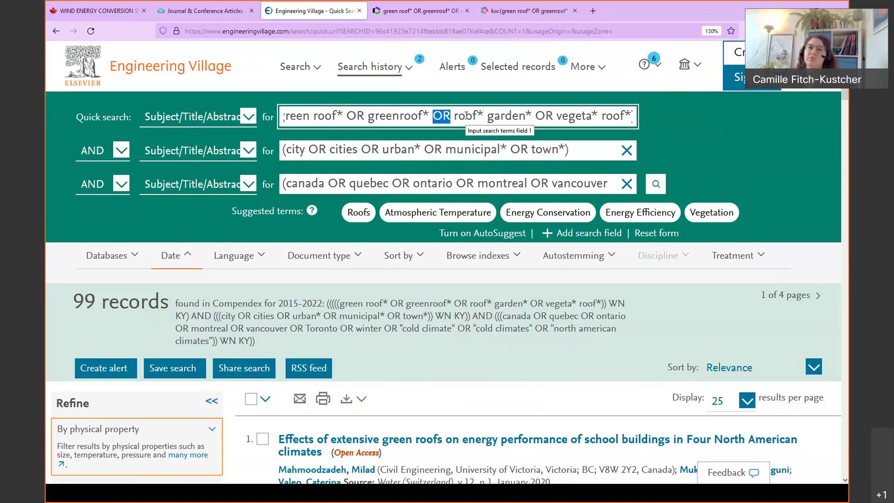
Remove the row of location and climate terms, rerun the two-concept search, and open the full search history for comparison
{"action": "left_click", "coordinate": [627, 185]}
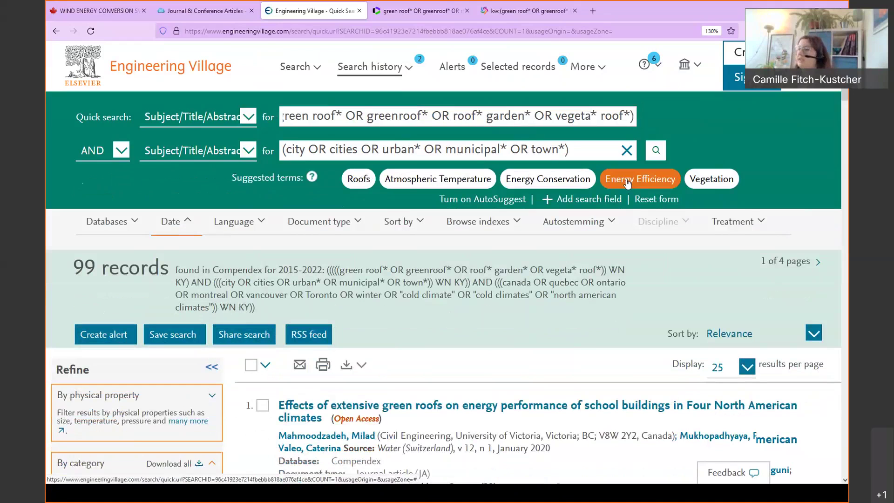
{"action": "left_click", "coordinate": [656, 150]}
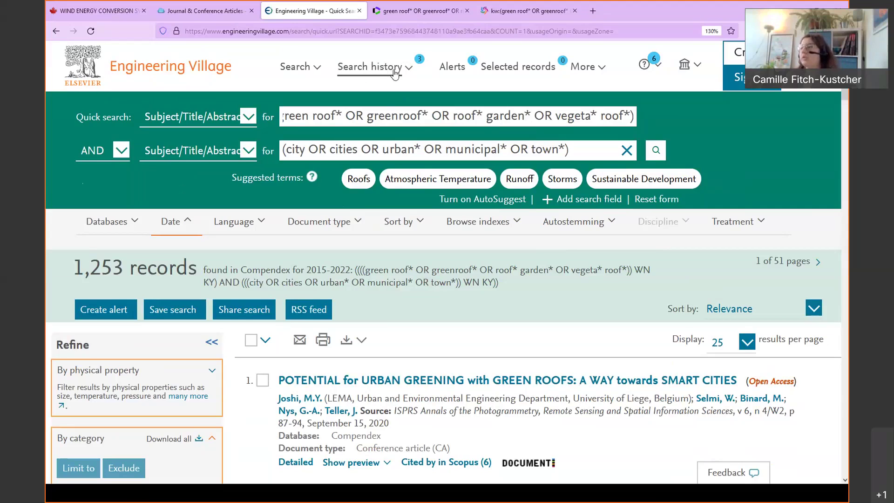
{"action": "left_click", "coordinate": [376, 73]}
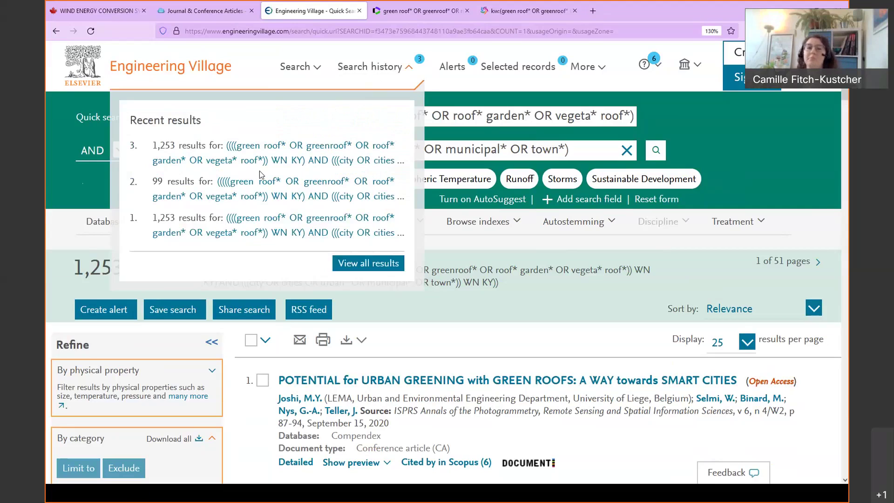
{"action": "left_click", "coordinate": [373, 272]}
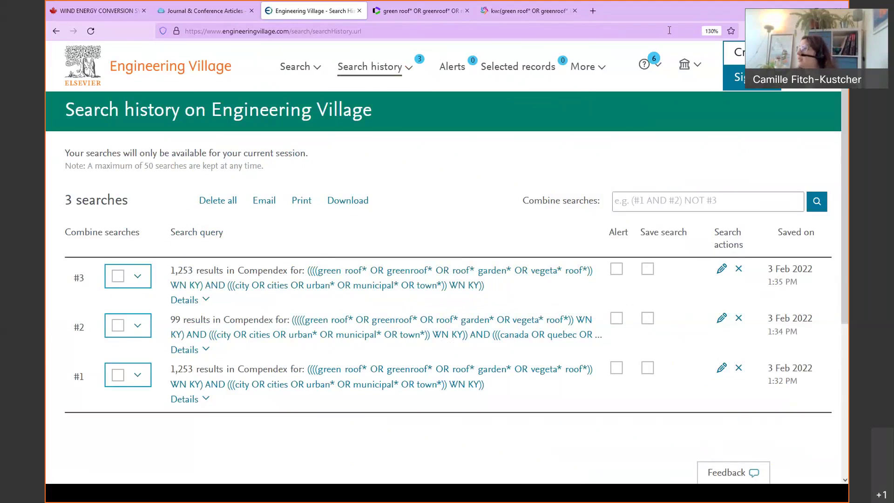
Switch to the Web of Science results and examine the query rows and what the Topic field searches
{"action": "left_click", "coordinate": [377, 16]}
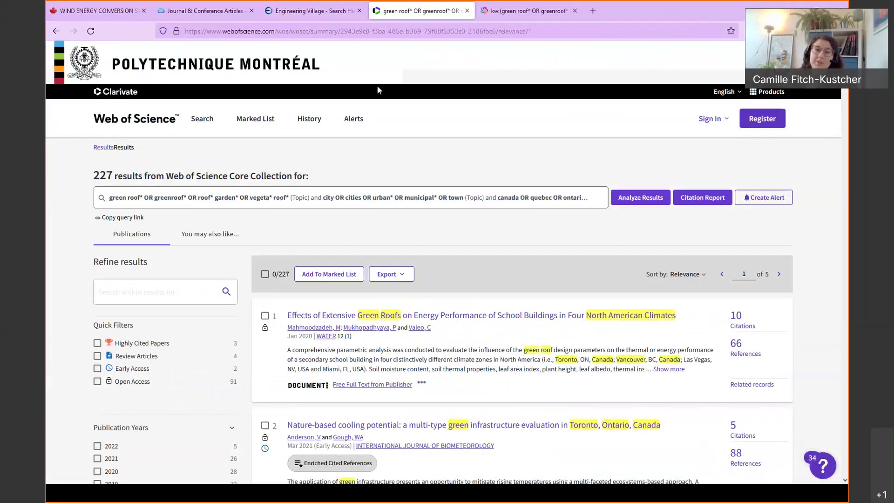
{"action": "left_click", "coordinate": [338, 204]}
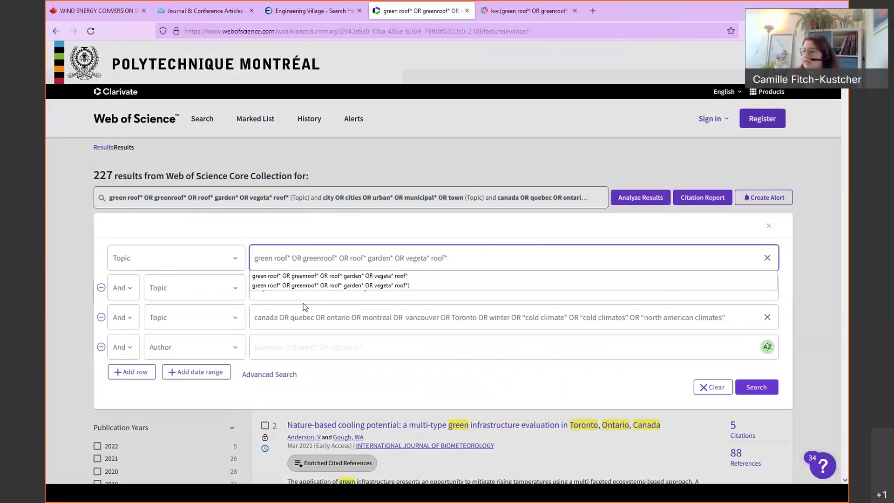
{"action": "left_click", "coordinate": [294, 317]}
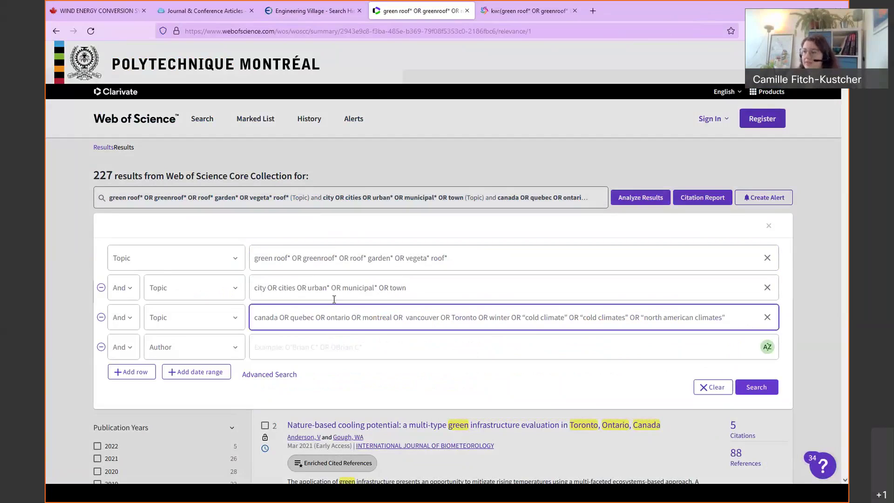
{"action": "left_click", "coordinate": [160, 259]}
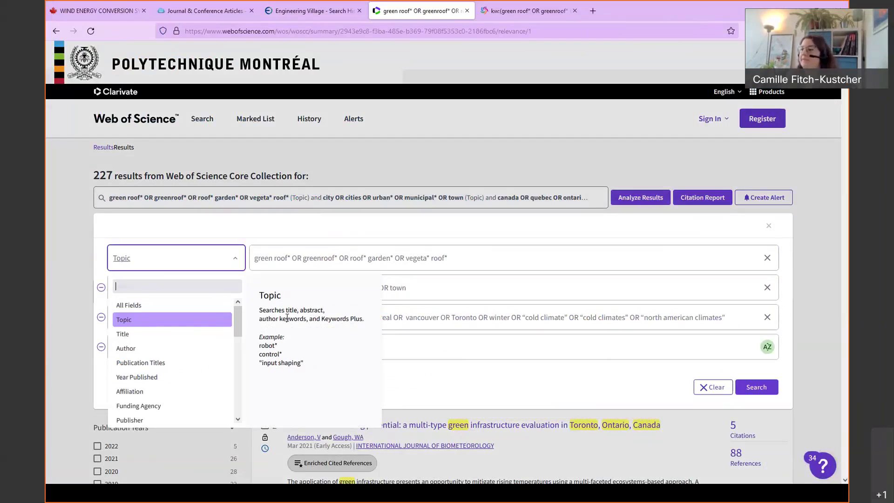
{"action": "left_click_drag", "start_coordinate": [297, 309], "coordinate": [352, 319]}
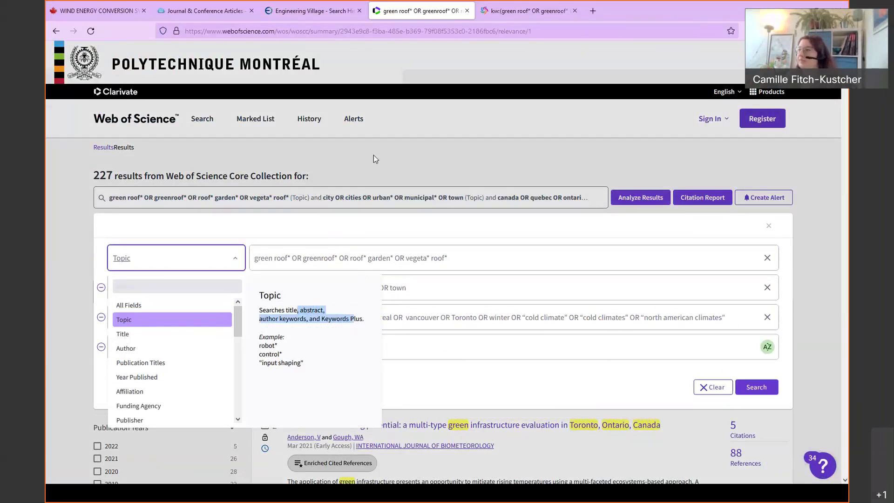
{"action": "left_click", "coordinate": [158, 164]}
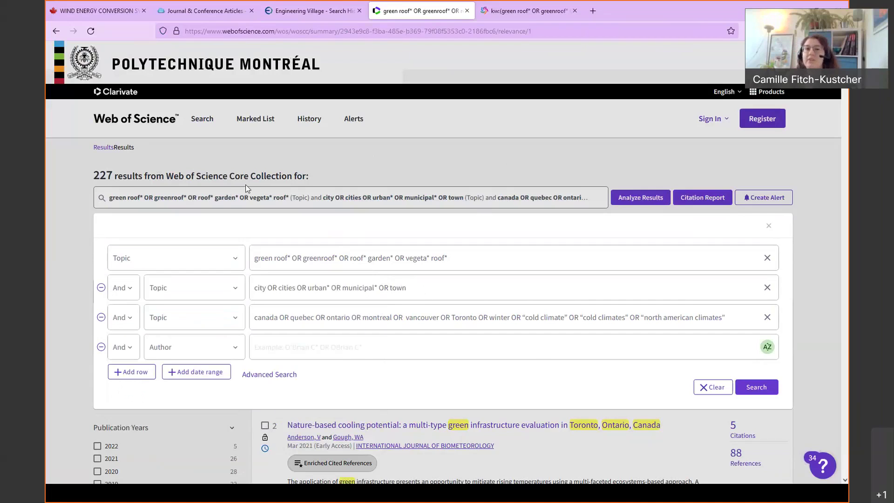
{"action": "left_click", "coordinate": [96, 179]}
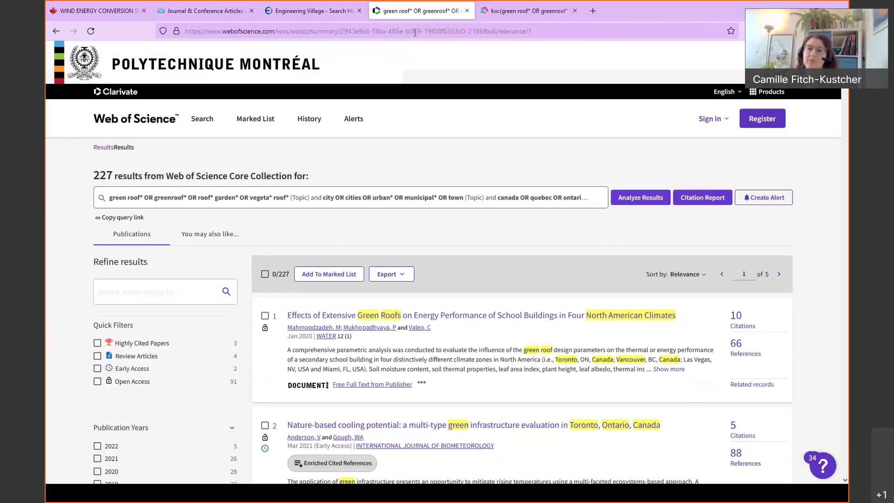
Switch to the Sofia library catalogue results and examine the end of the combined keyword query and the result count
{"action": "left_click", "coordinate": [534, 15]}
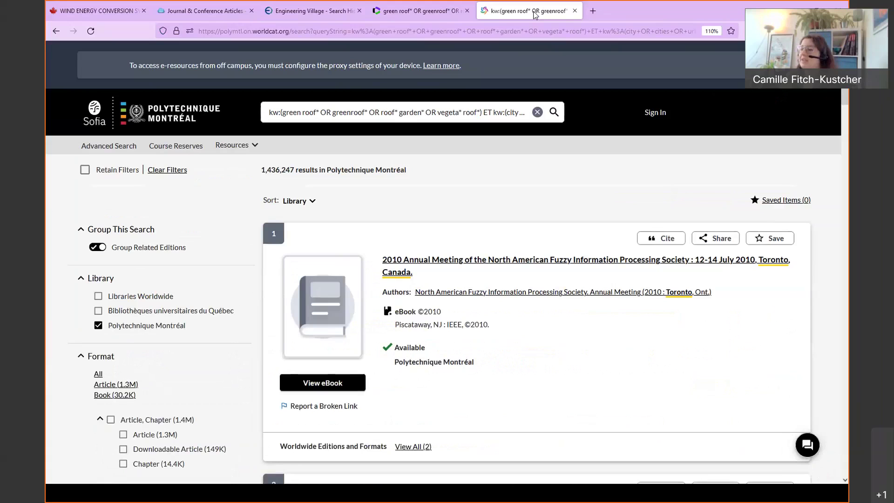
{"action": "left_click_drag", "start_coordinate": [365, 113], "coordinate": [294, 171]}
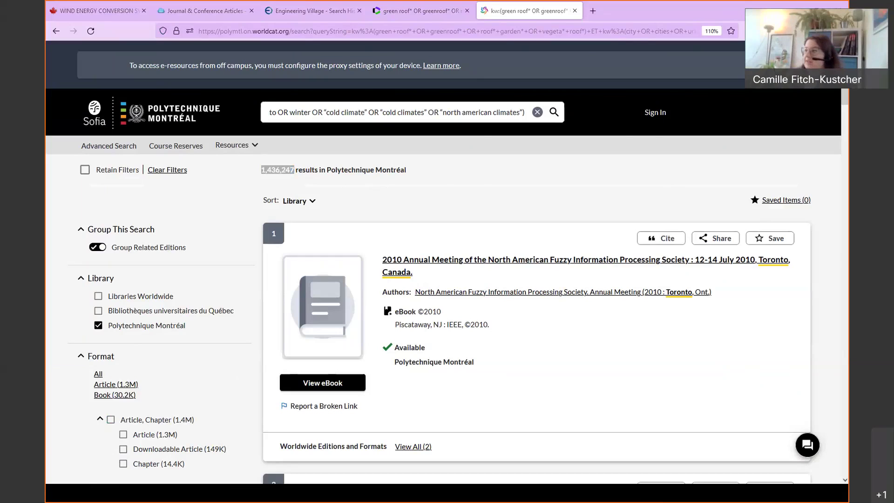
{"action": "key", "text": "alt+Tab"}
{"action": "key", "text": "Right"}
{"action": "key", "text": "Right"}
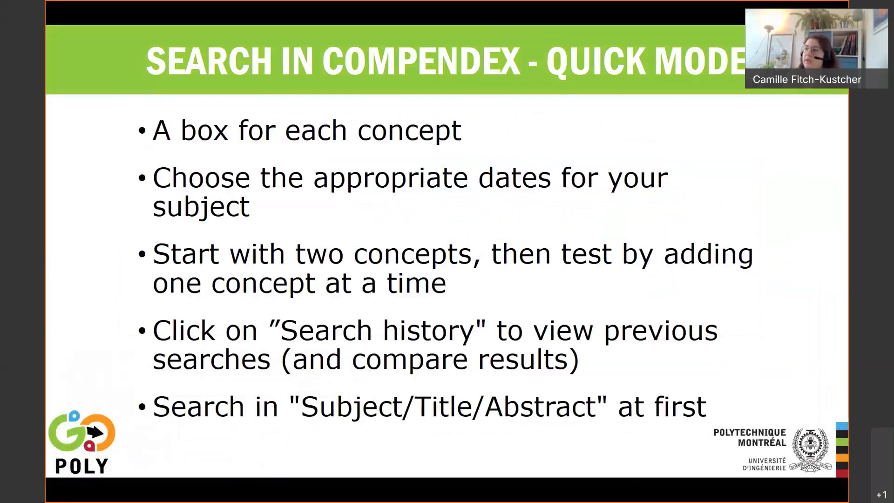
{"action": "key", "text": "Right"}
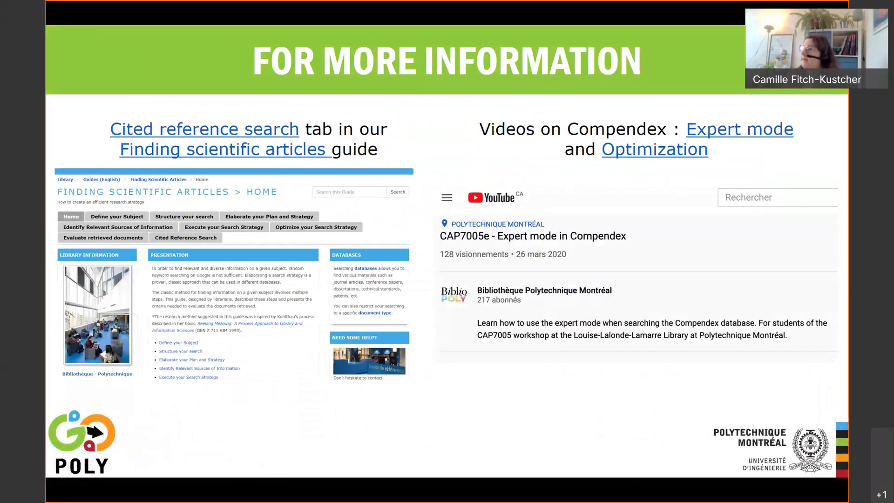
{"action": "key", "text": "Right"}
{"action": "key", "text": "Left"}
{"action": "key", "text": "Left"}
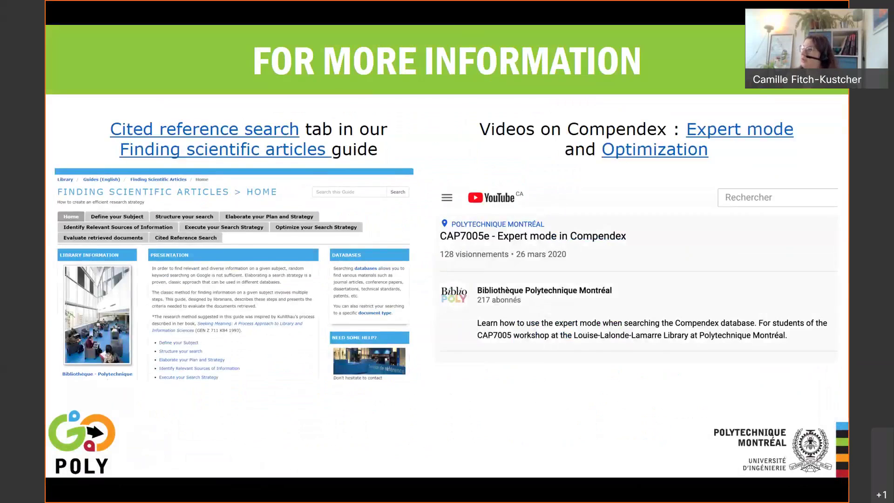